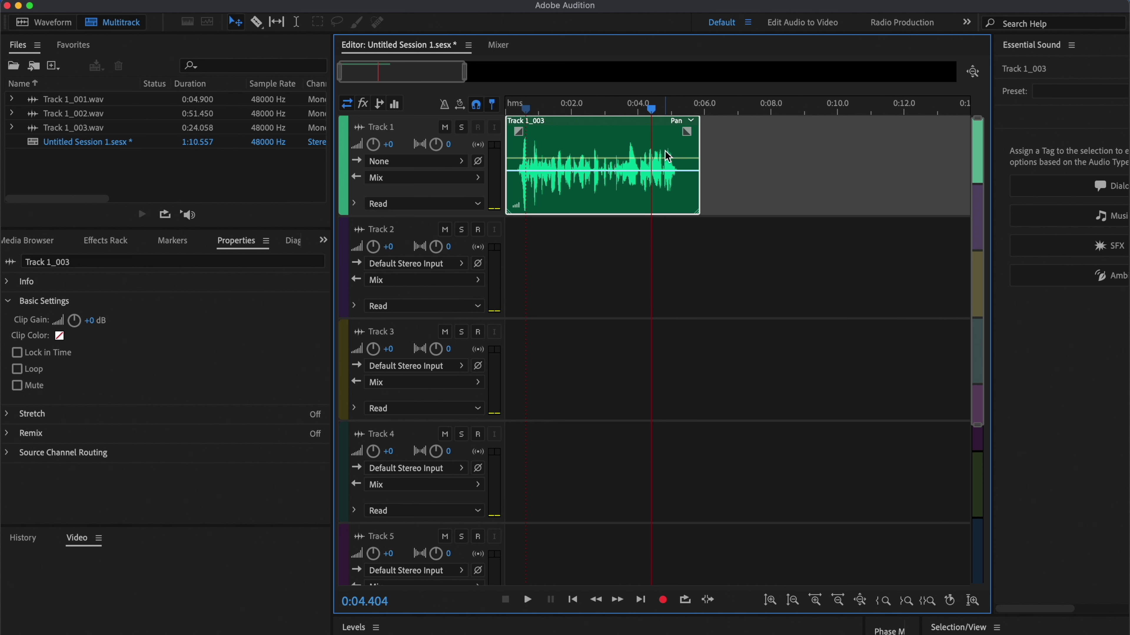
- Play the unprocessed Track 1_003 clip from near its beginning to hear its volume differences
{"action": "scroll", "coordinate": [668, 156], "scroll_direction": "up", "scroll_amount": 2}
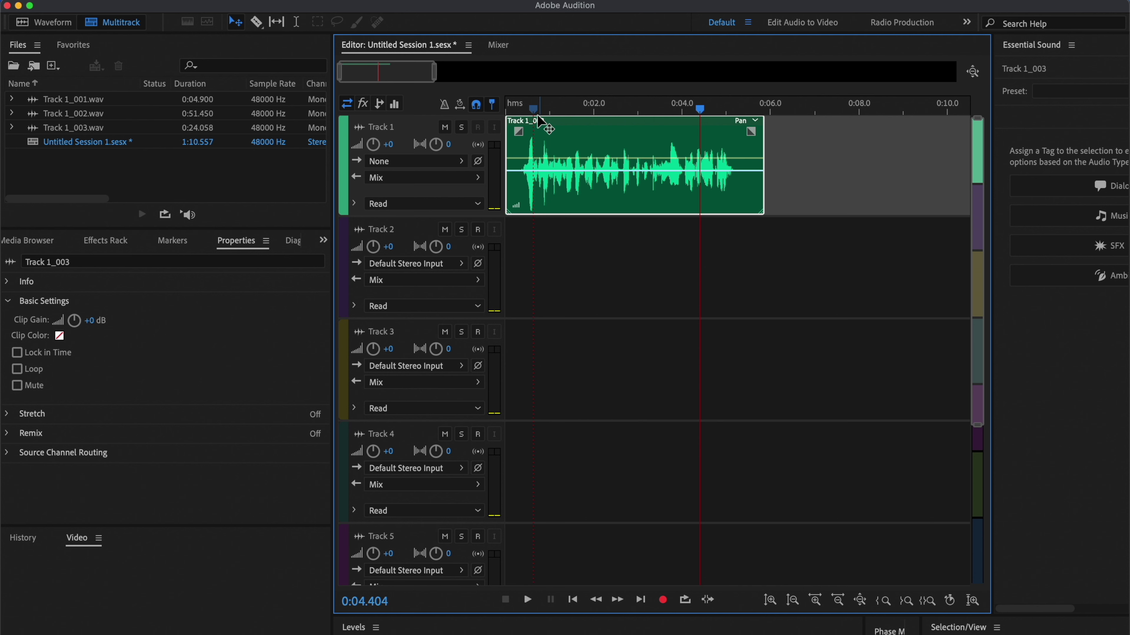
{"action": "left_click", "coordinate": [516, 109]}
{"action": "key", "text": "space"}
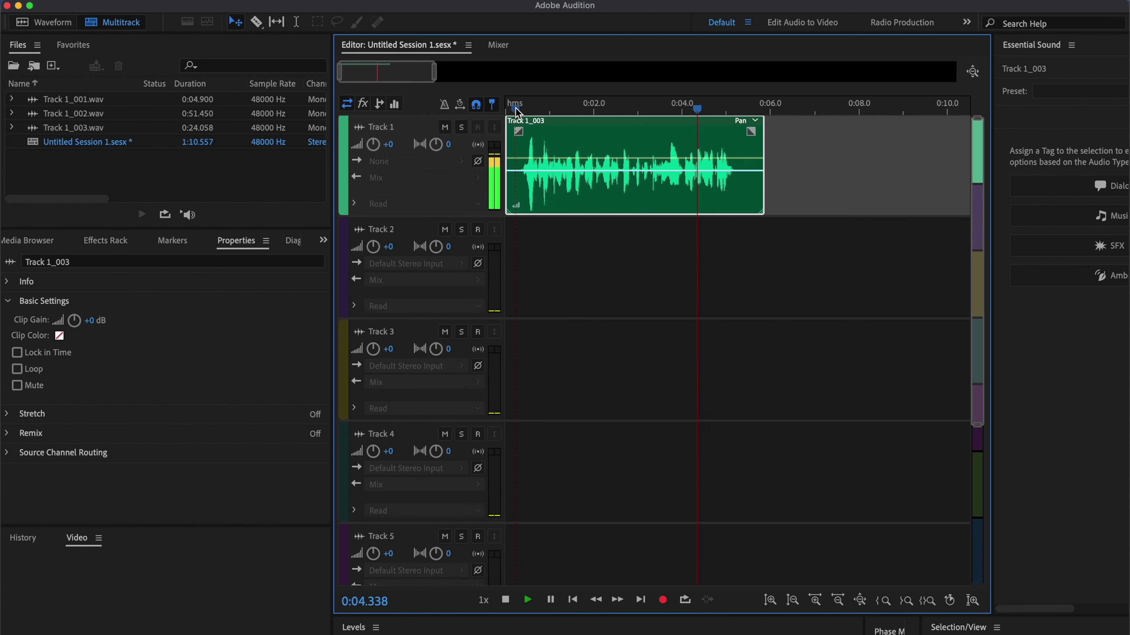
{"action": "key", "text": "space"}
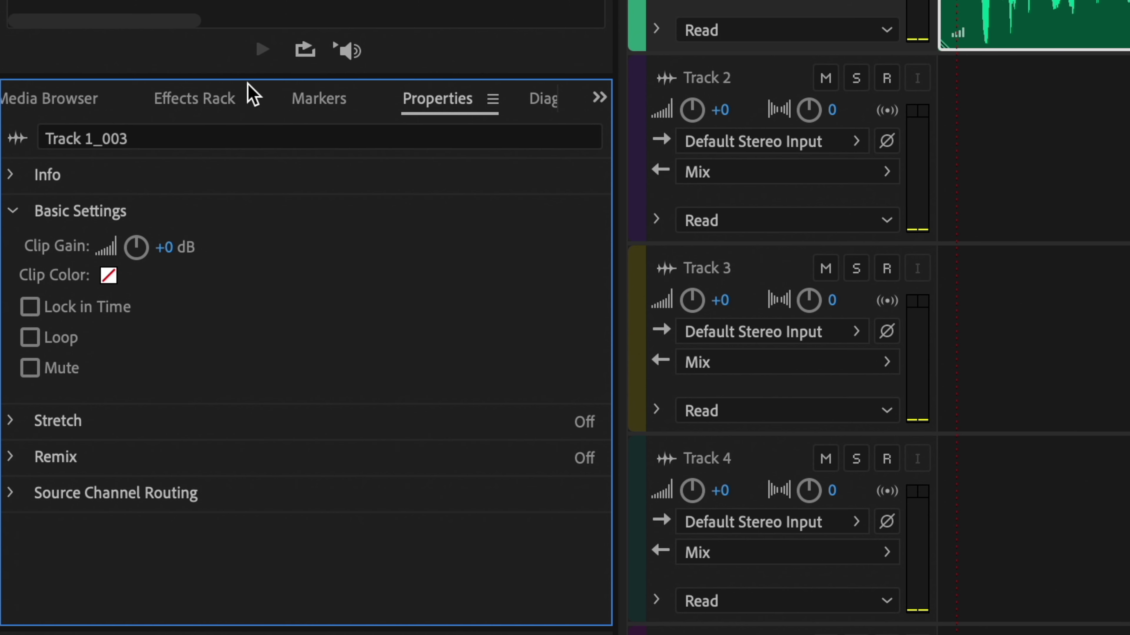
- Add a Single-band Compressor in slot 1 of Track 1's track effects
{"action": "left_click", "coordinate": [222, 100]}
{"action": "left_click", "coordinate": [572, 244]}
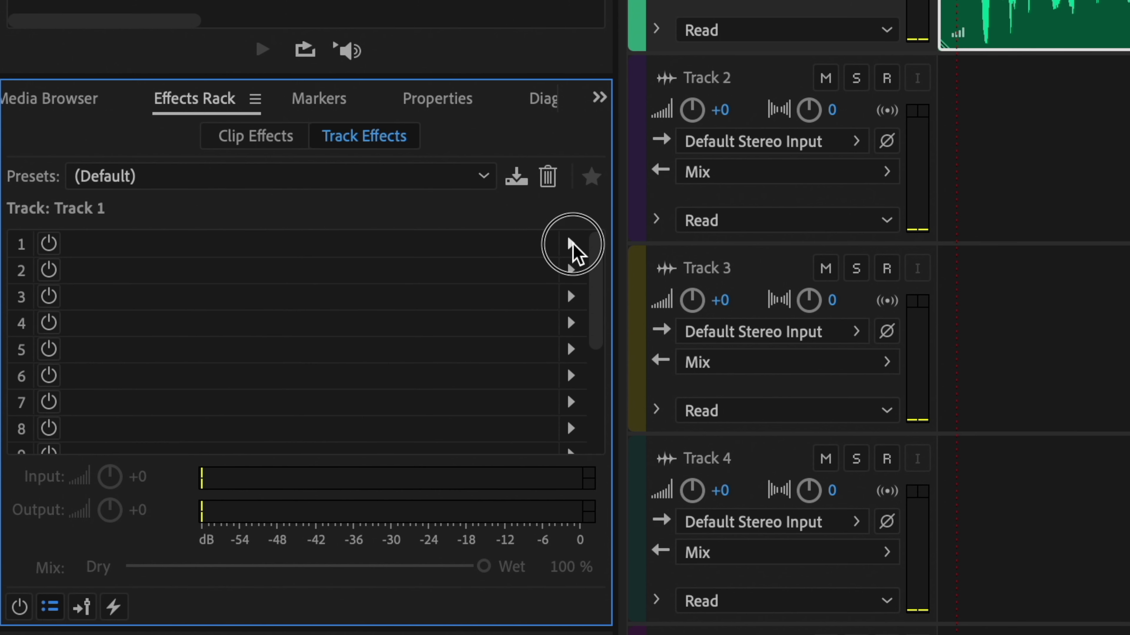
{"action": "mouse_move", "coordinate": [645, 349]}
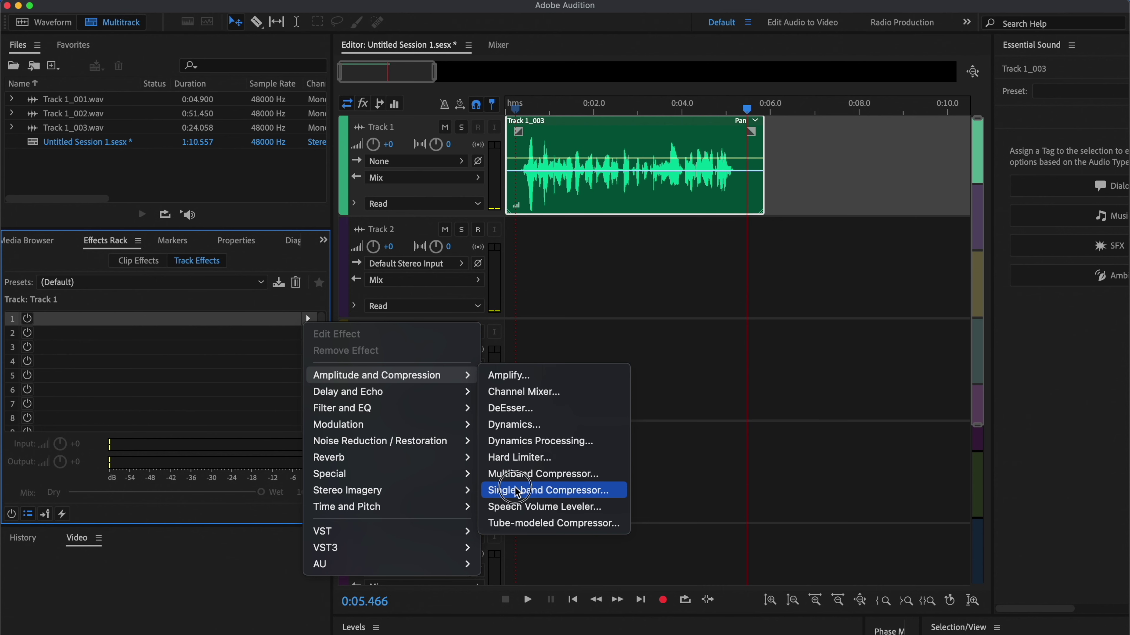
{"action": "left_click", "coordinate": [517, 491]}
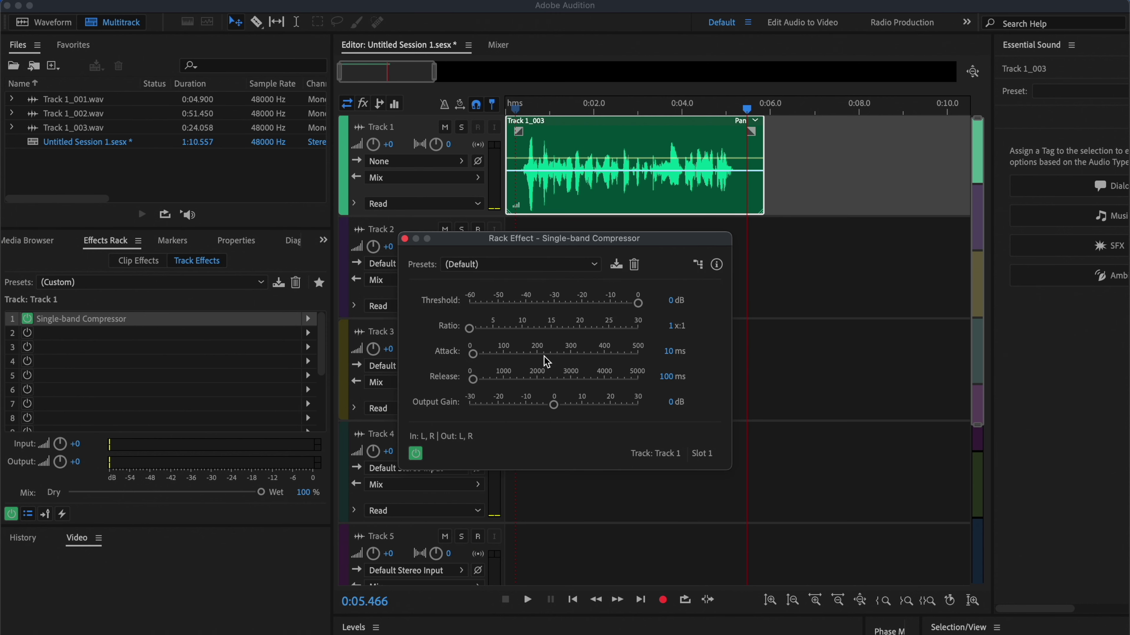
- Set the compressor's threshold to -16 dB and its ratio to 3:1
{"action": "left_click", "coordinate": [638, 303]}
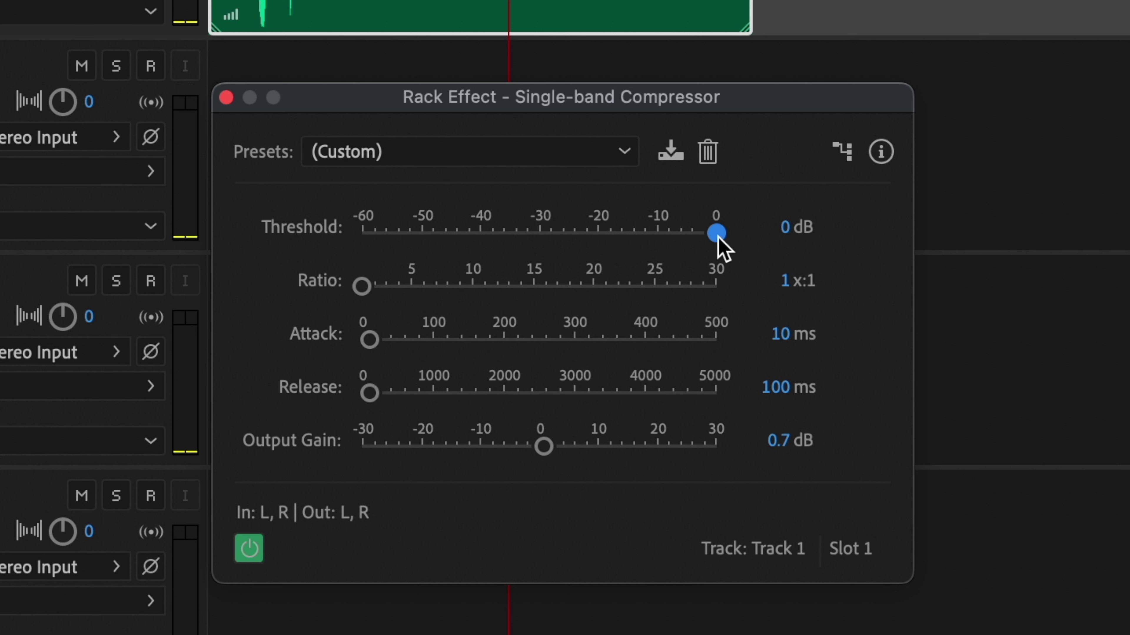
{"action": "left_click_drag", "start_coordinate": [718, 234], "coordinate": [628, 235]}
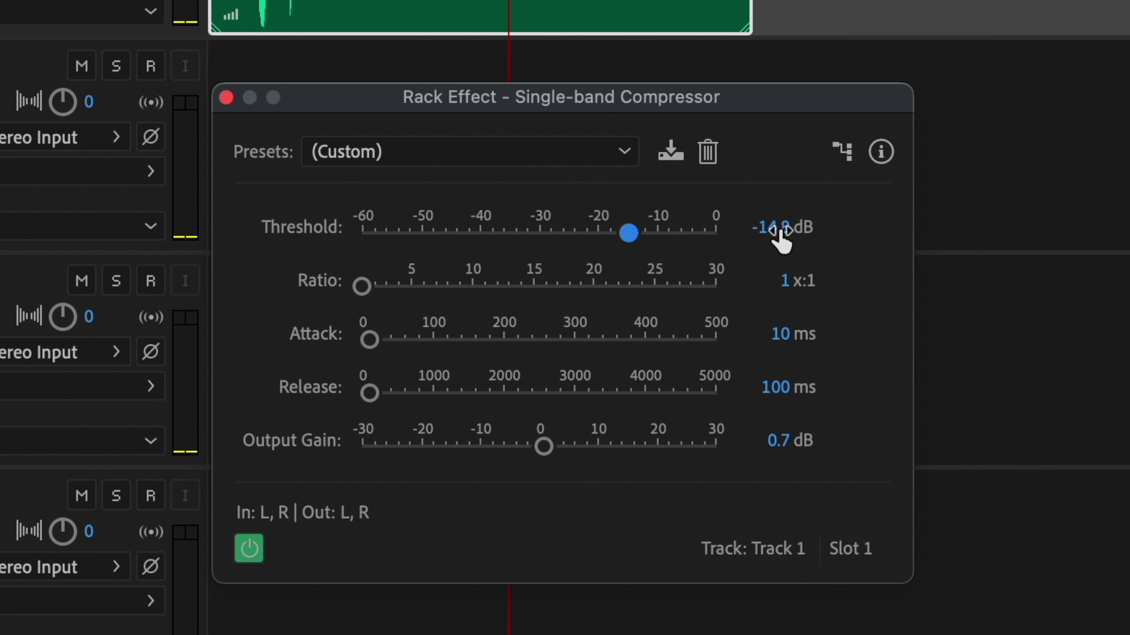
{"action": "left_click", "coordinate": [774, 228]}
{"action": "type", "text": "-16"}
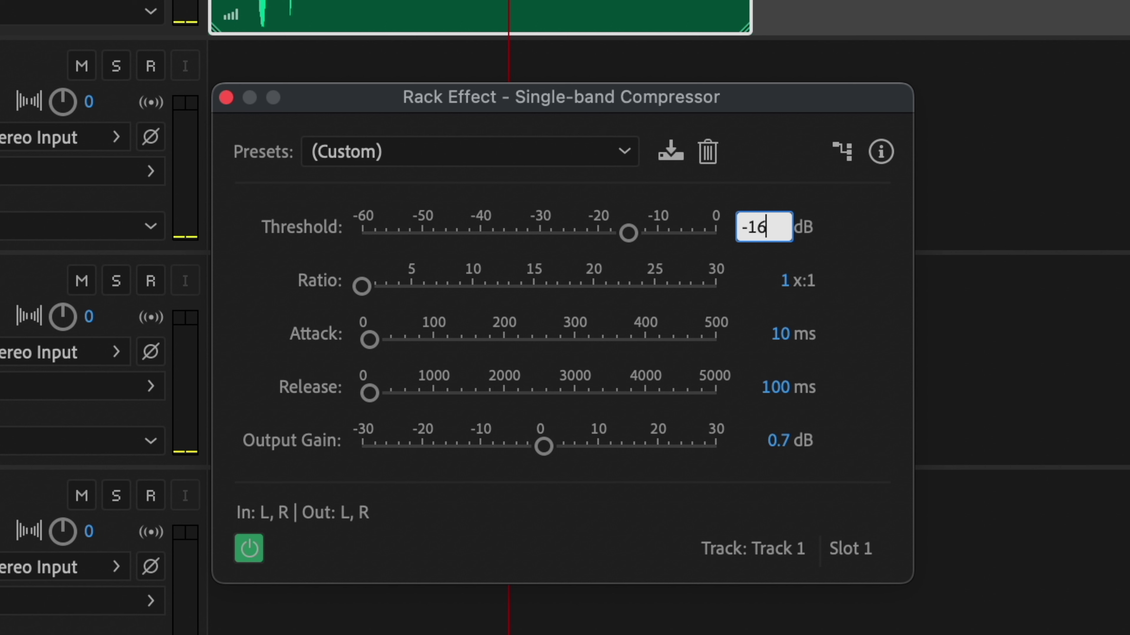
{"action": "key", "text": "Return"}
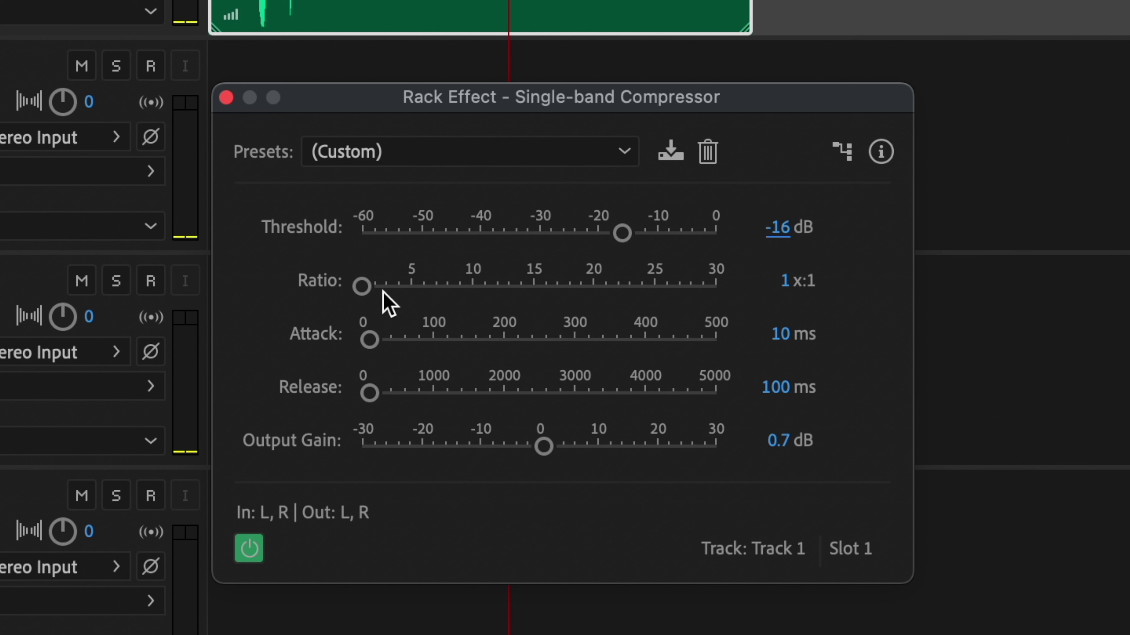
{"action": "left_click_drag", "start_coordinate": [366, 288], "coordinate": [393, 290]}
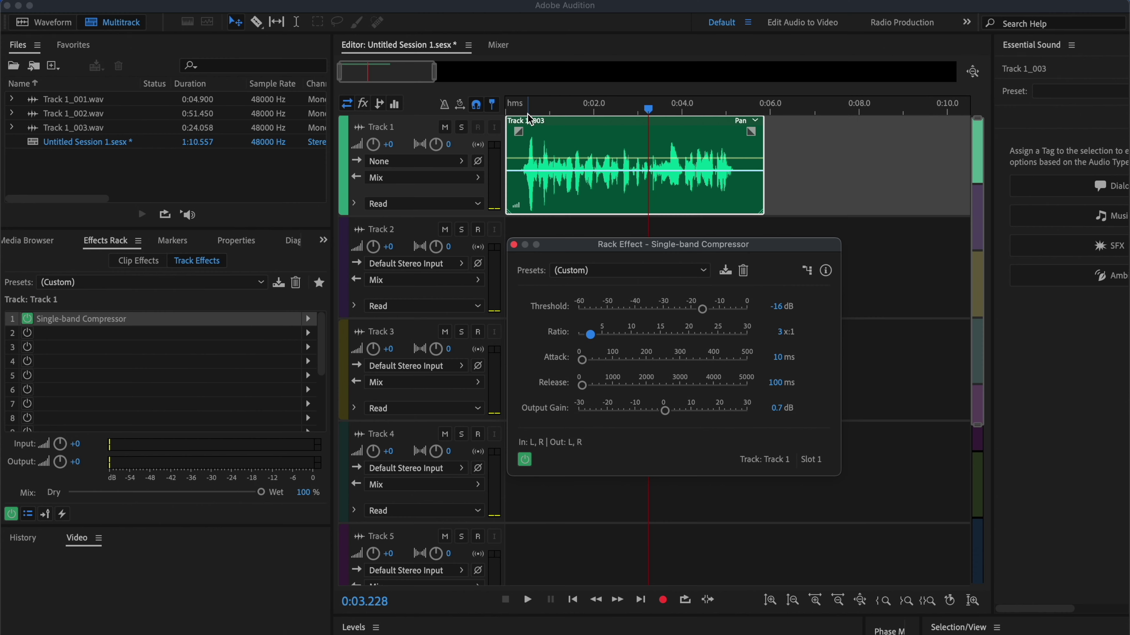
- Bypass the Single-band Compressor and play the Track 1_003 clip from near its beginning
{"action": "left_click", "coordinate": [524, 459]}
{"action": "left_click", "coordinate": [523, 109]}
{"action": "key", "text": "space"}
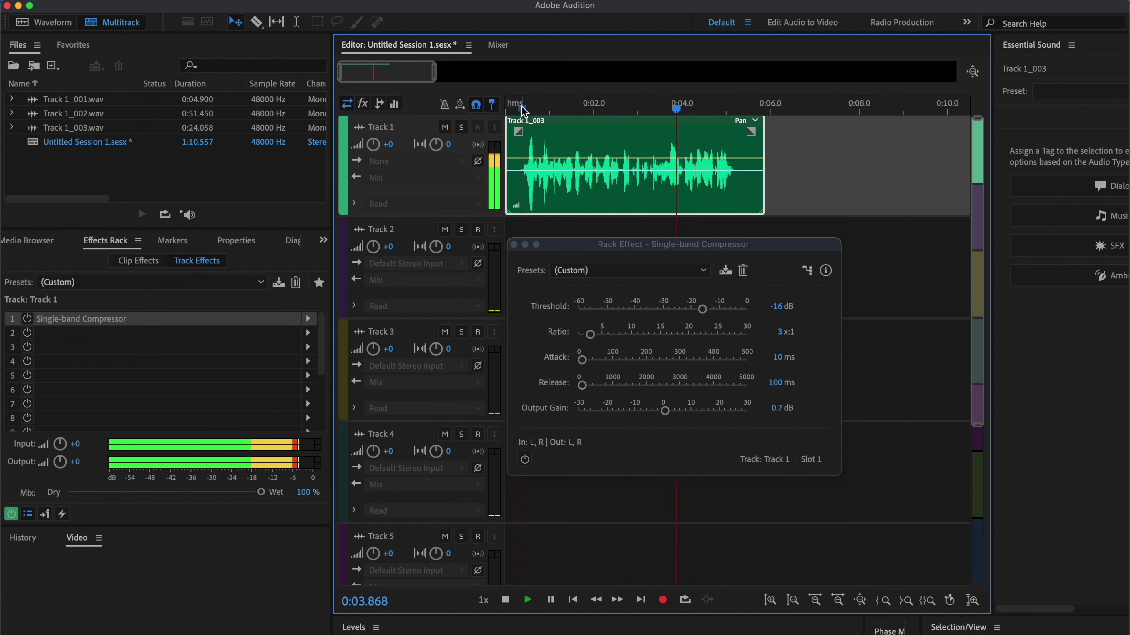
{"action": "key", "text": "space"}
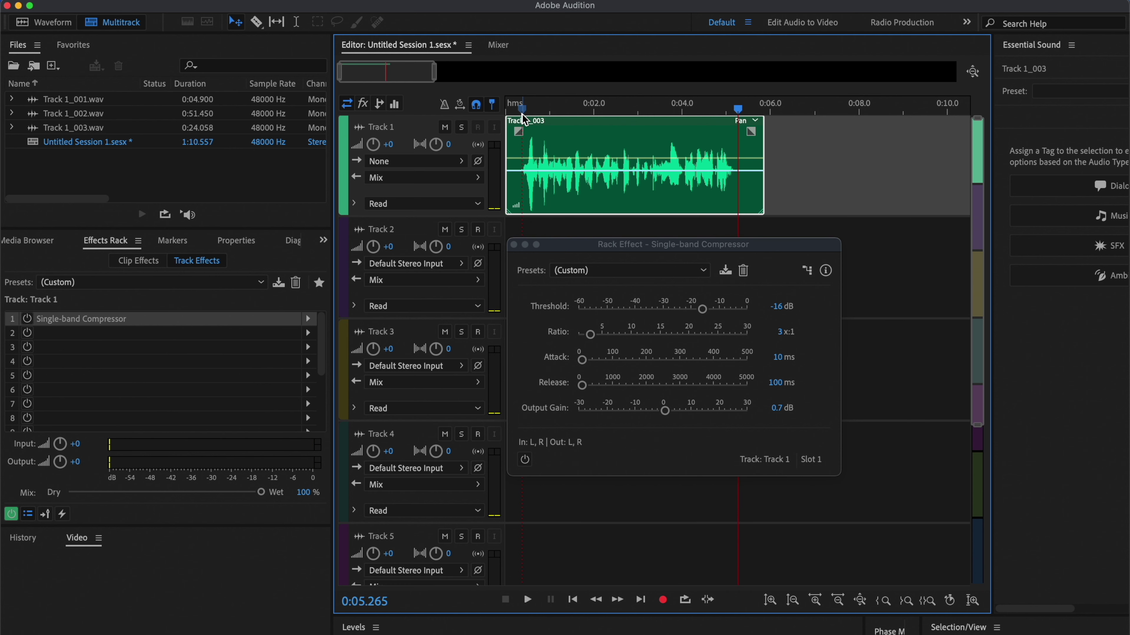
- Turn the Single-band Compressor back on and replay the clip from near its beginning
{"action": "left_click", "coordinate": [525, 460]}
{"action": "left_click", "coordinate": [524, 110]}
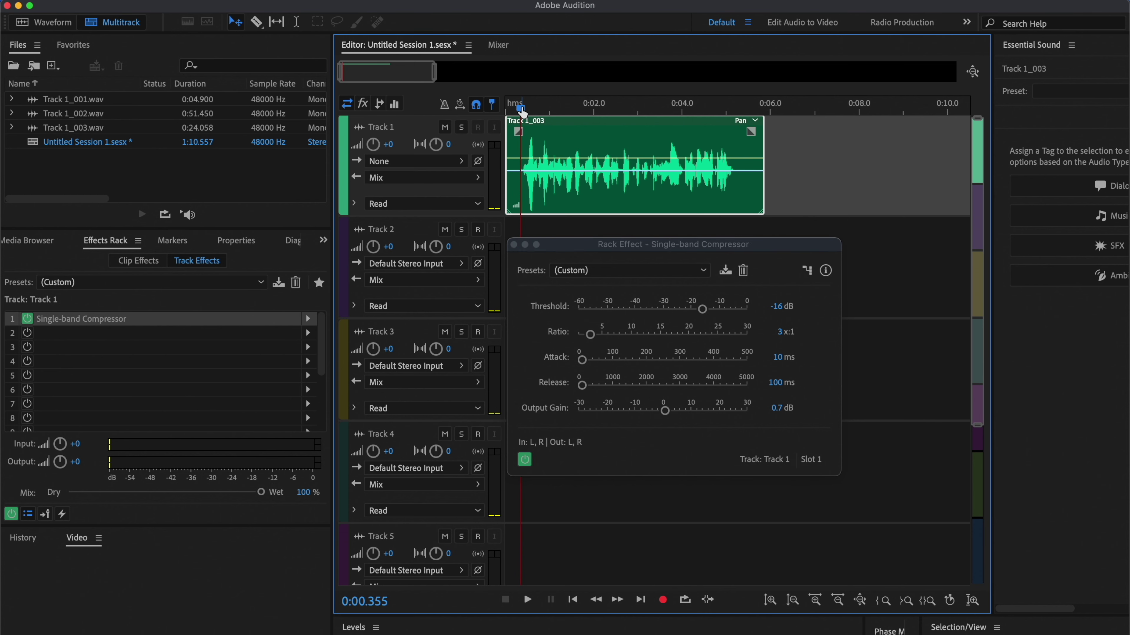
{"action": "key", "text": "space"}
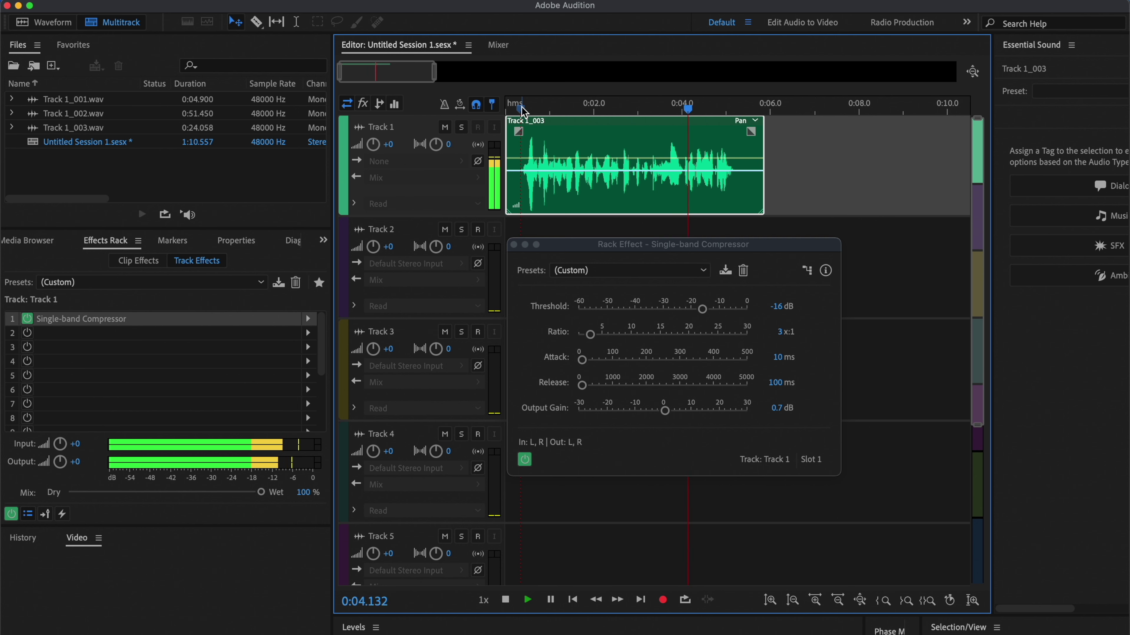
{"action": "key", "text": "space"}
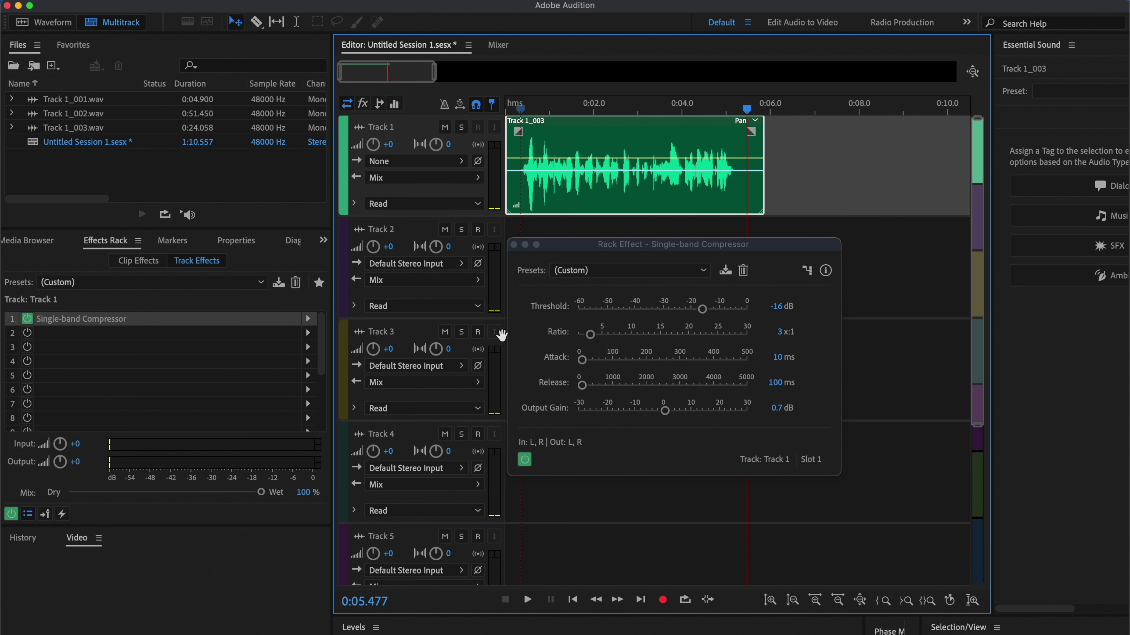
- Replay the clip with the compressor bypassed and switch it on during playback to compare the sound
{"action": "left_click", "coordinate": [525, 460]}
{"action": "left_click", "coordinate": [517, 111]}
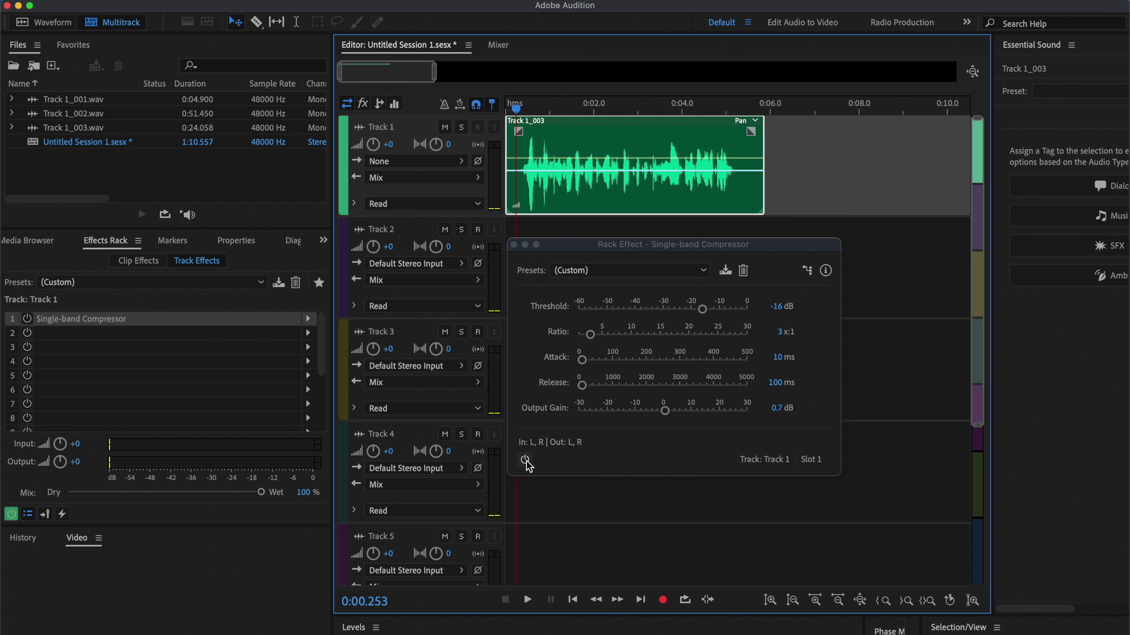
{"action": "key", "text": "space"}
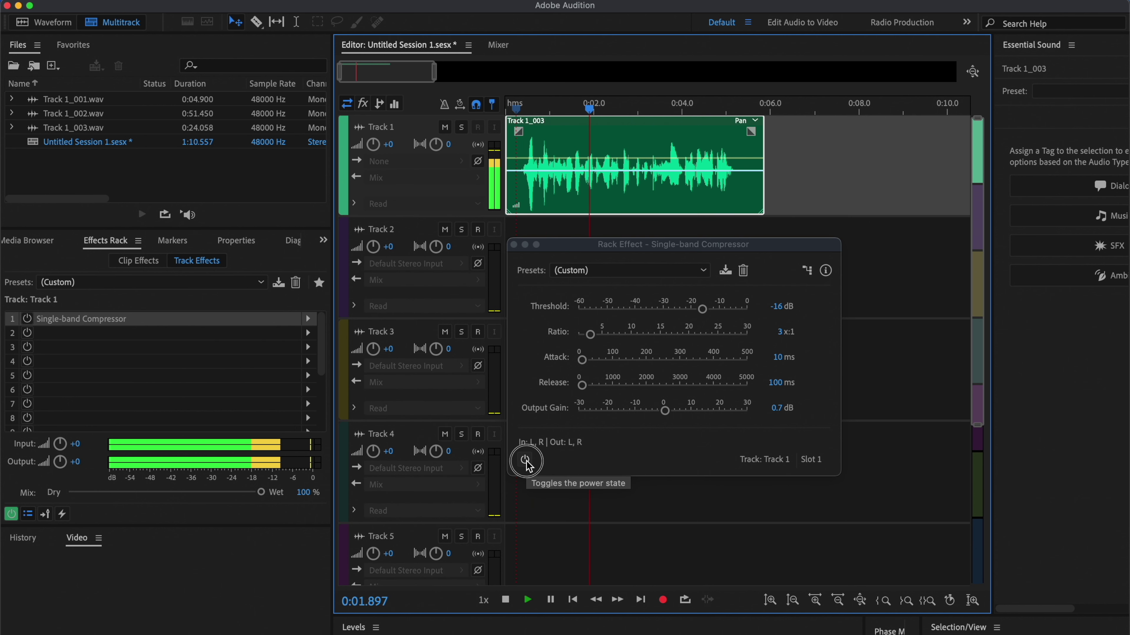
{"action": "left_click", "coordinate": [525, 460]}
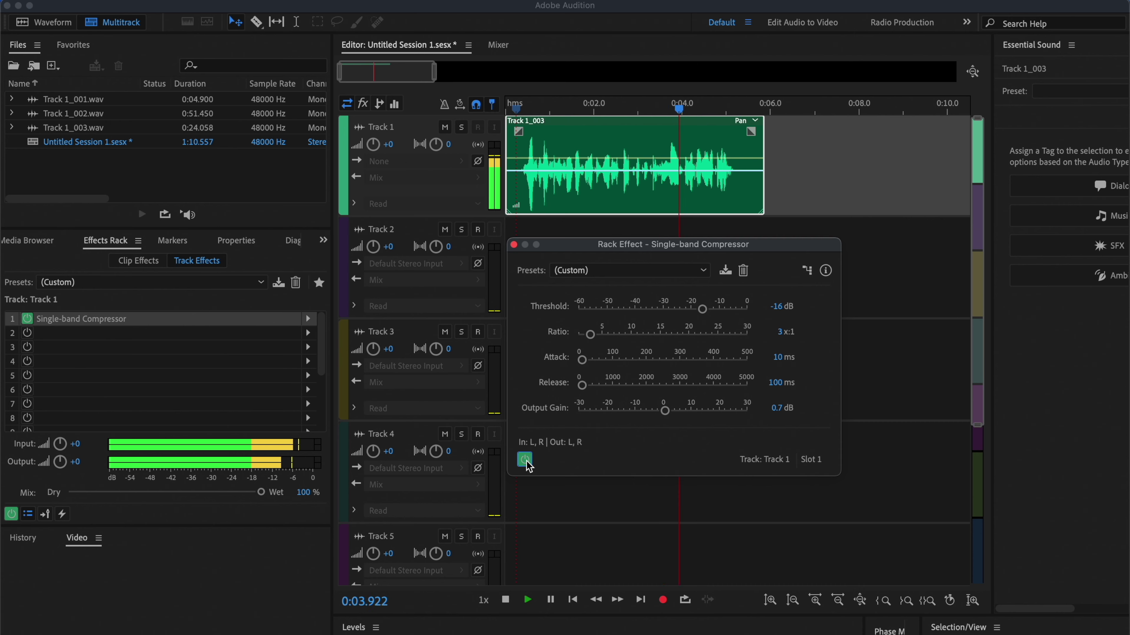
- Switch to the waveform editor for Track 1_003.wav and set its Single-band Compressor's output gain to 3 dB
{"action": "key", "text": "9"}
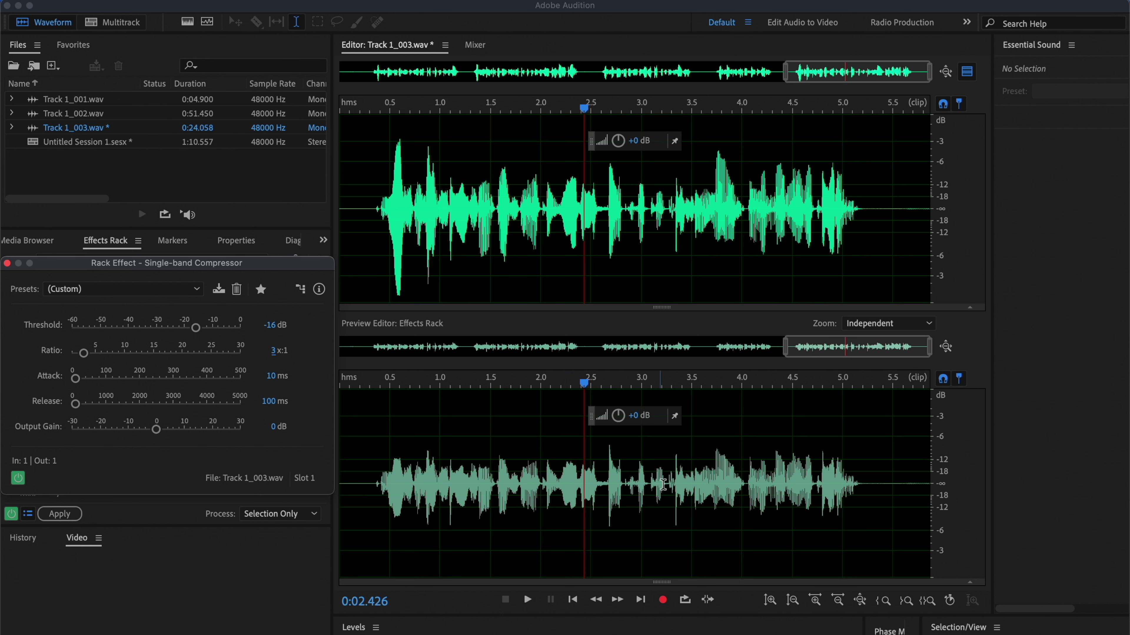
{"action": "left_click_drag", "start_coordinate": [235, 264], "coordinate": [640, 252]}
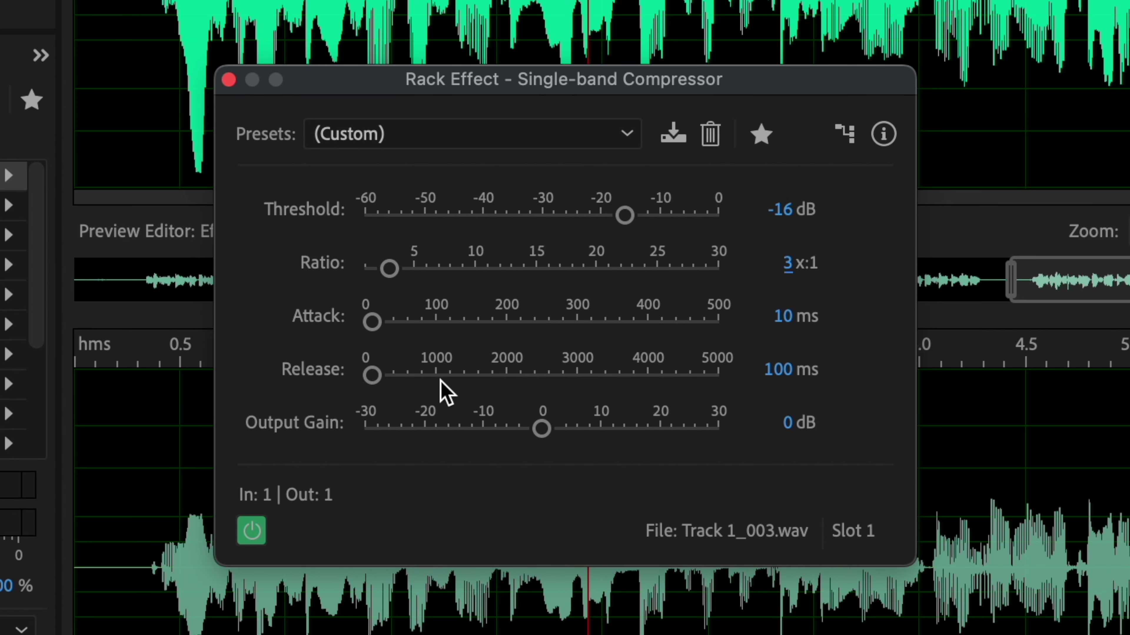
{"action": "left_click", "coordinate": [541, 428]}
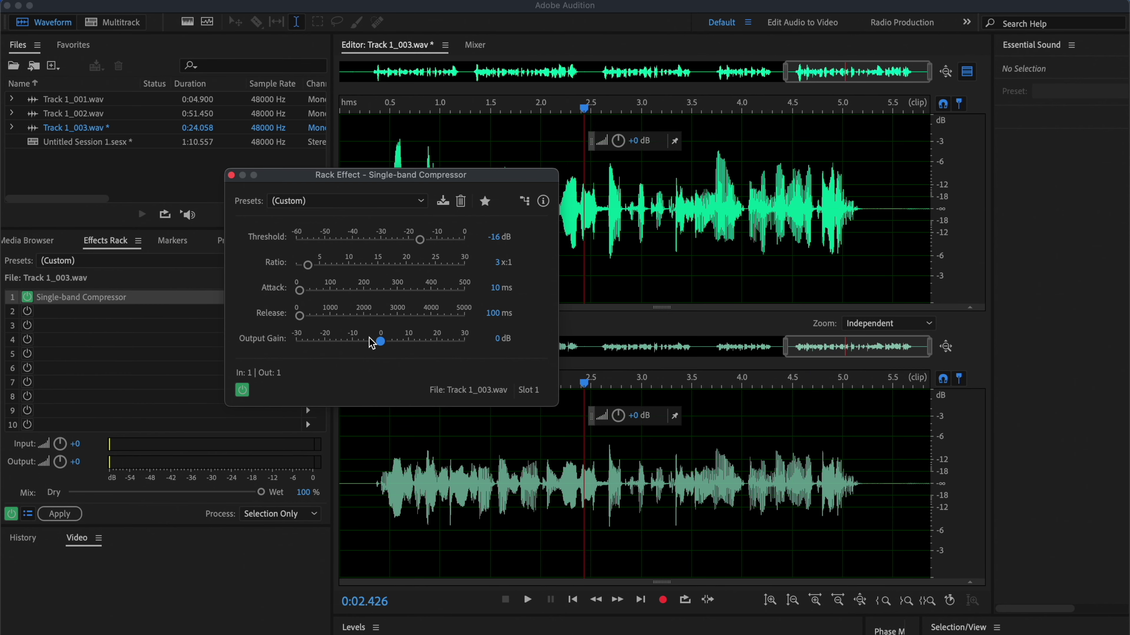
{"action": "left_click_drag", "start_coordinate": [380, 342], "coordinate": [392, 344]}
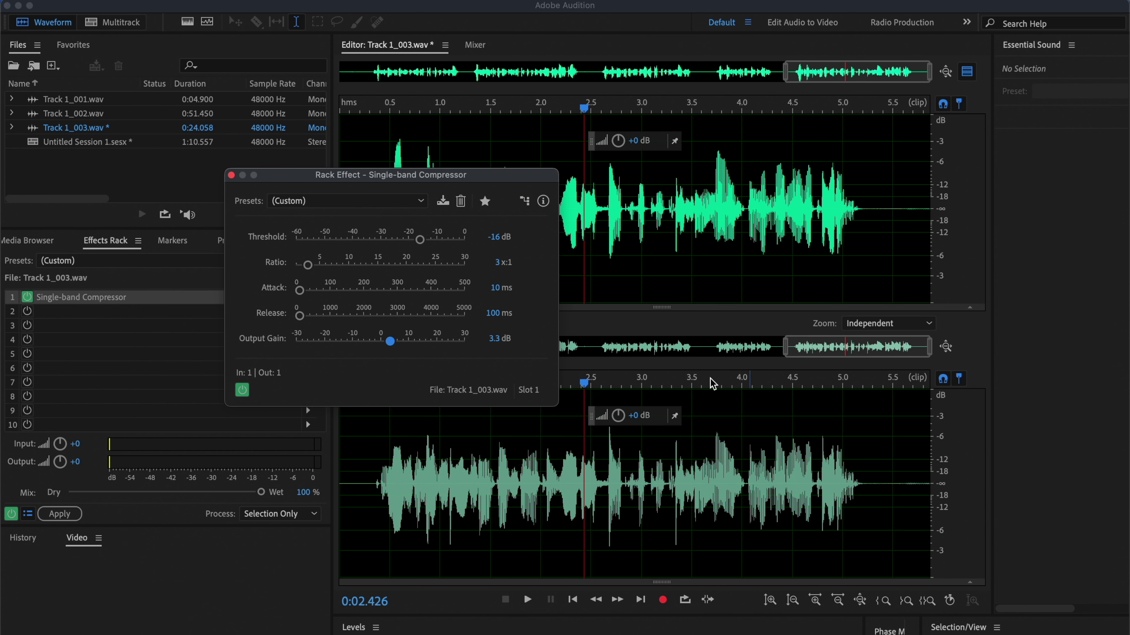
{"action": "left_click", "coordinate": [391, 341]}
{"action": "left_click", "coordinate": [491, 339]}
{"action": "type", "text": "3"}
{"action": "key", "text": "Return"}
- Uncover the waveform by moving the compressor window aside, and play the speech from its beginning with the compressor bypassed
{"action": "left_click_drag", "start_coordinate": [287, 180], "coordinate": [78, 130]}
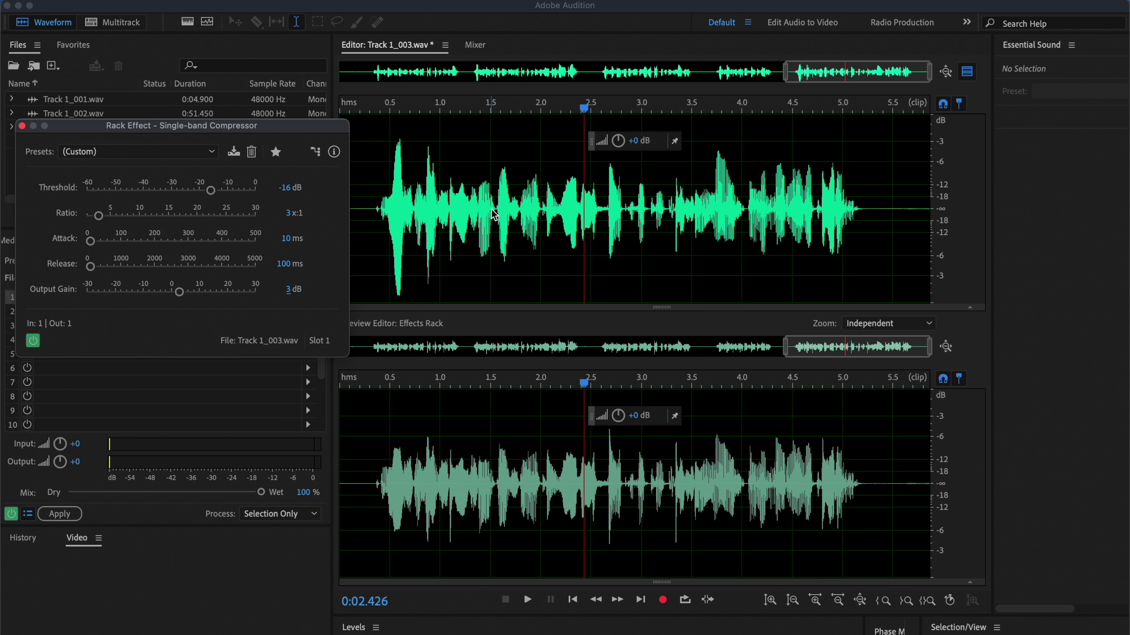
{"action": "left_click", "coordinate": [373, 214]}
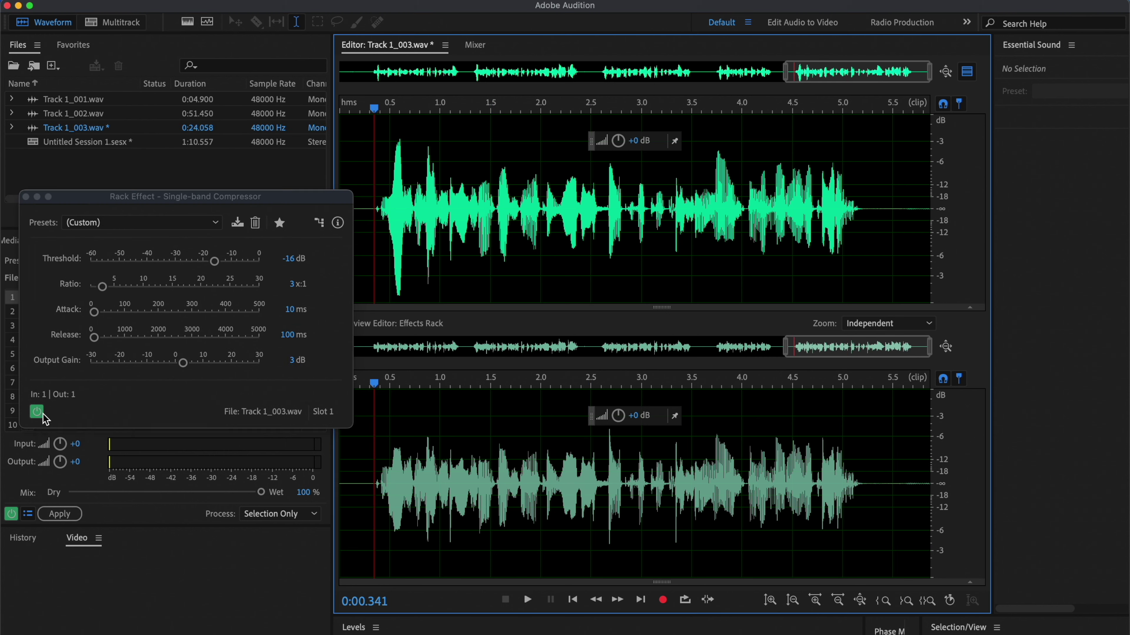
{"action": "left_click", "coordinate": [43, 414]}
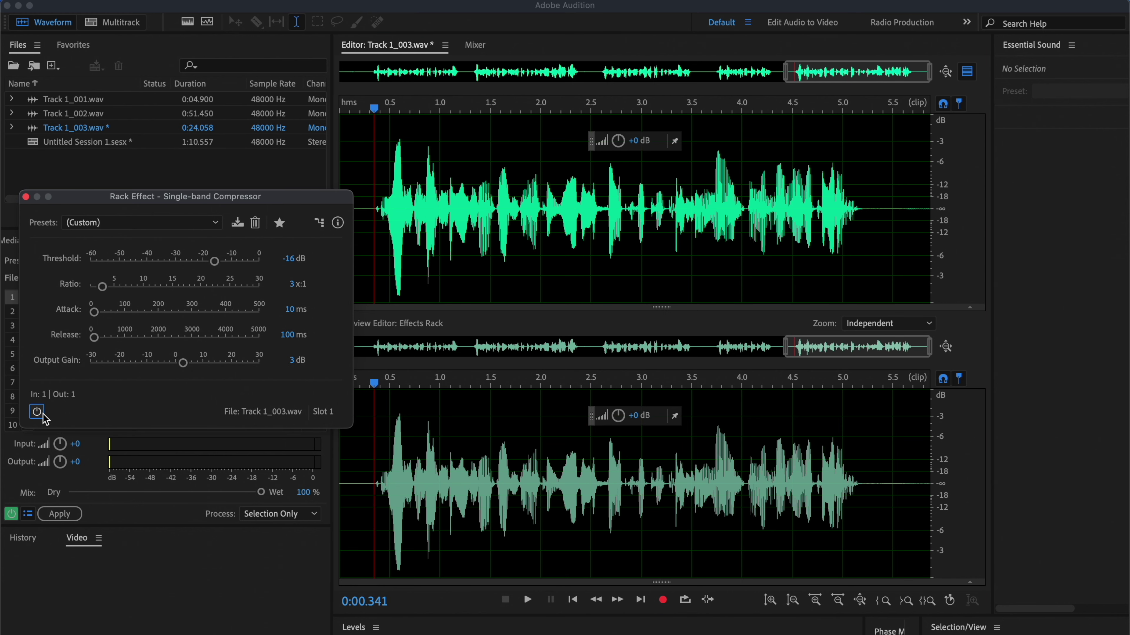
{"action": "key", "text": "space"}
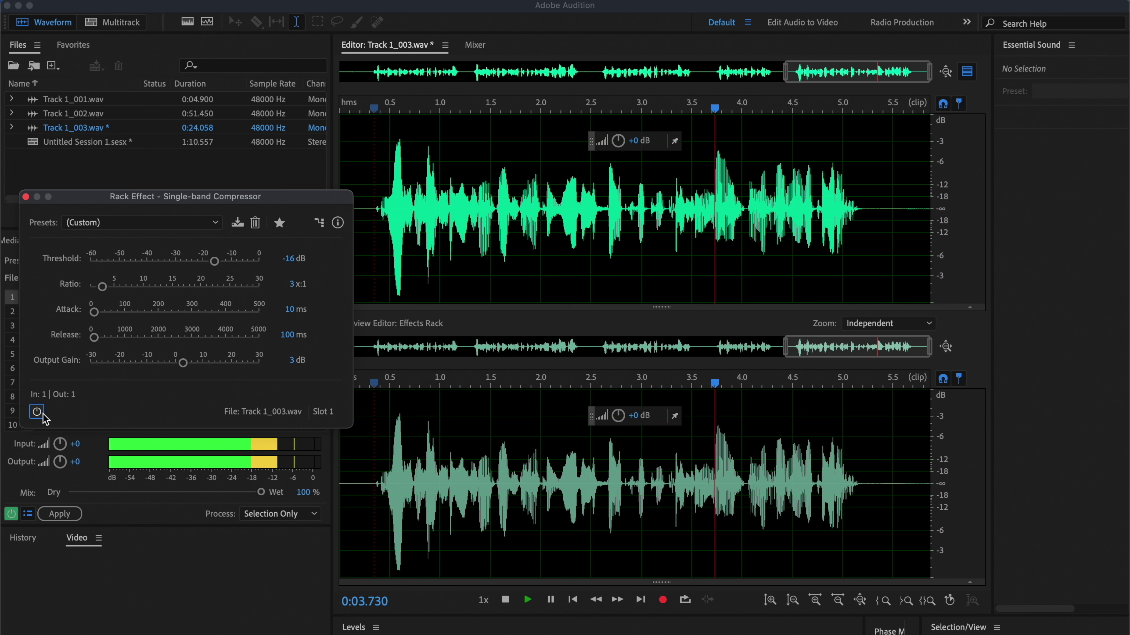
{"action": "key", "text": "space"}
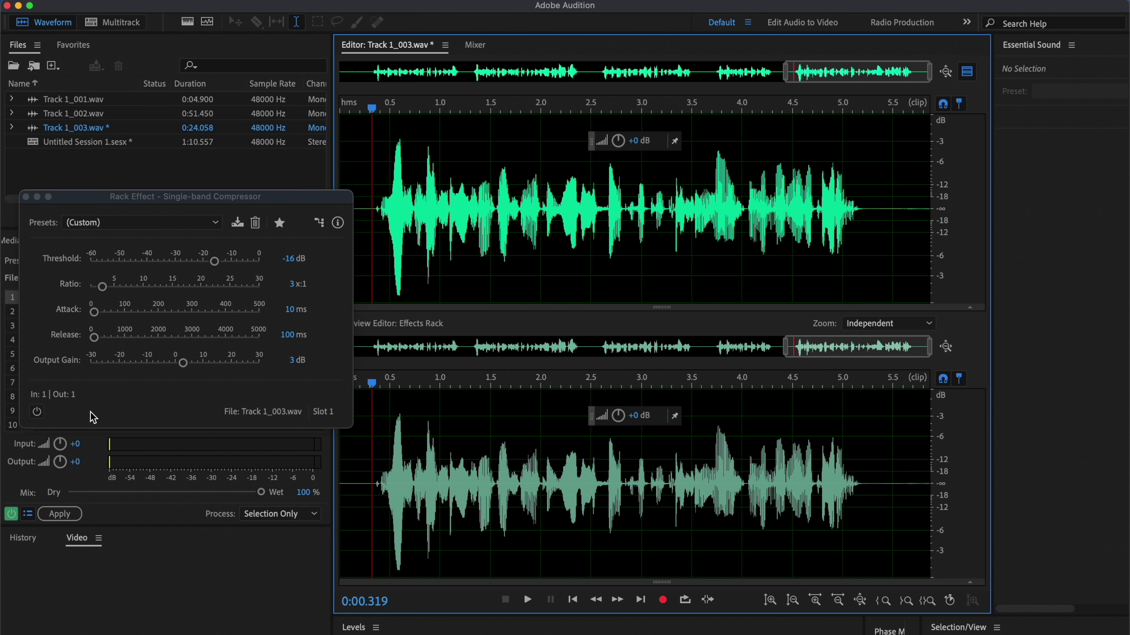
- Re-enable the compressor in the waveform editor and play the speech with the effect applied
{"action": "left_click", "coordinate": [36, 412]}
{"action": "key", "text": "space"}
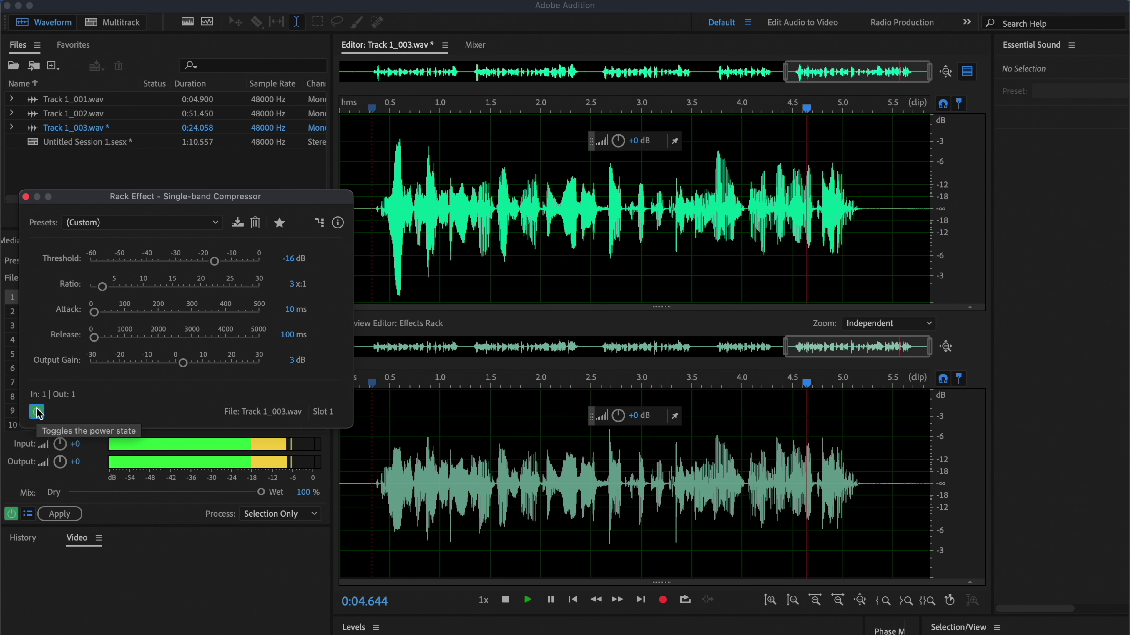
{"action": "key", "text": "space"}
- Compare bypassed and compressed sound within one playback of Track 1_003.wav, leave the compressor on, and return to the multitrack session
{"action": "left_click", "coordinate": [354, 109]}
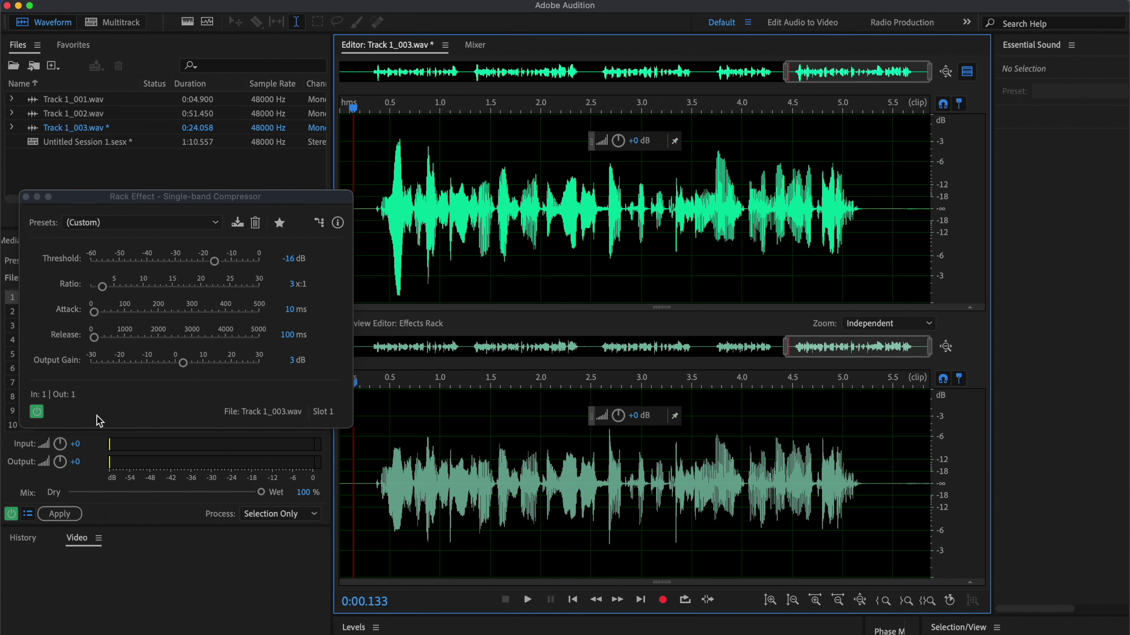
{"action": "left_click", "coordinate": [45, 416]}
{"action": "left_click", "coordinate": [38, 413]}
{"action": "key", "text": "space"}
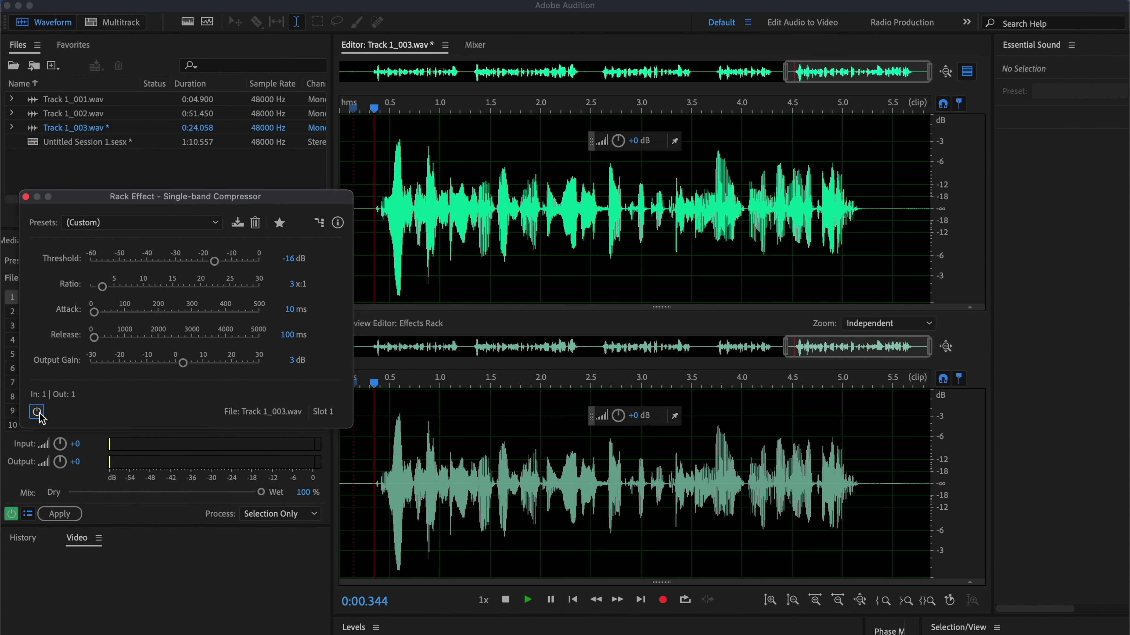
{"action": "left_click", "coordinate": [38, 413]}
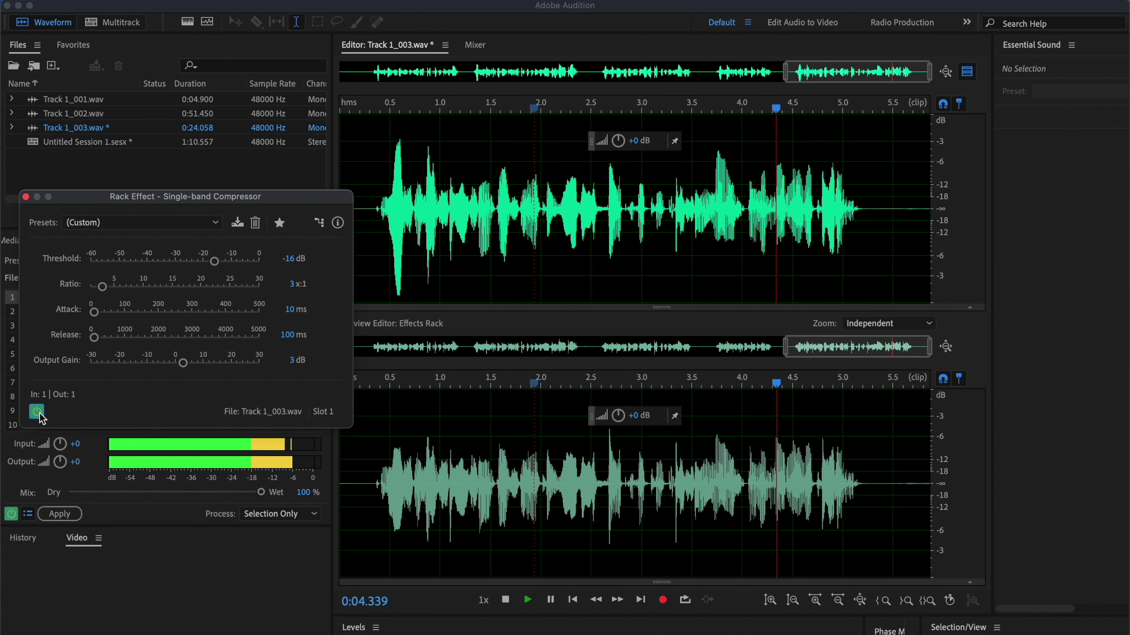
{"action": "key", "text": "0"}
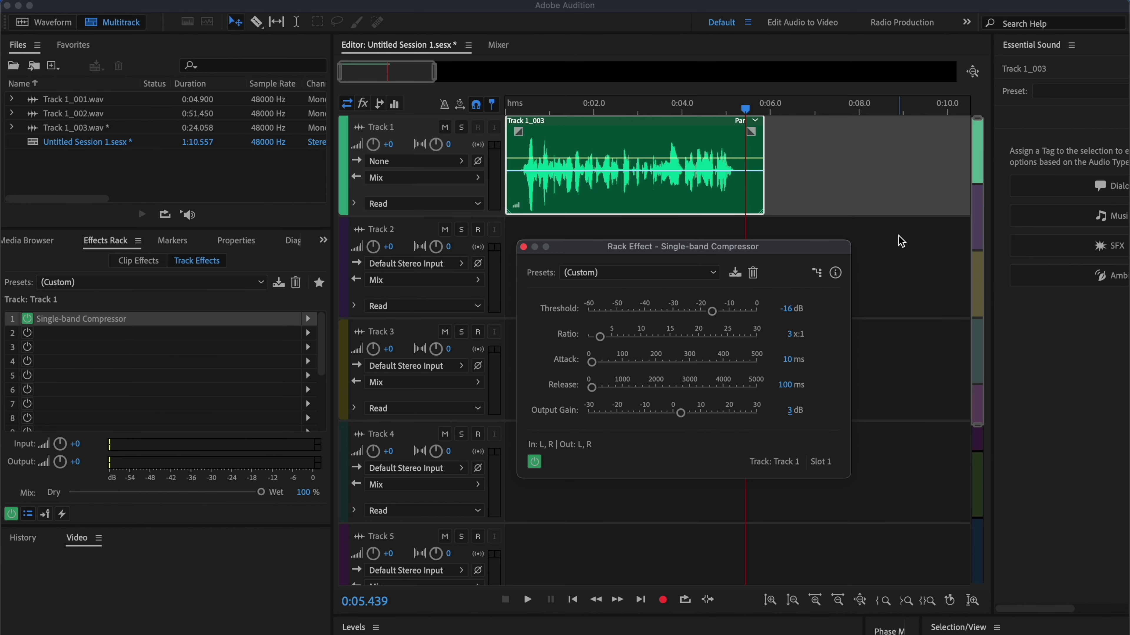